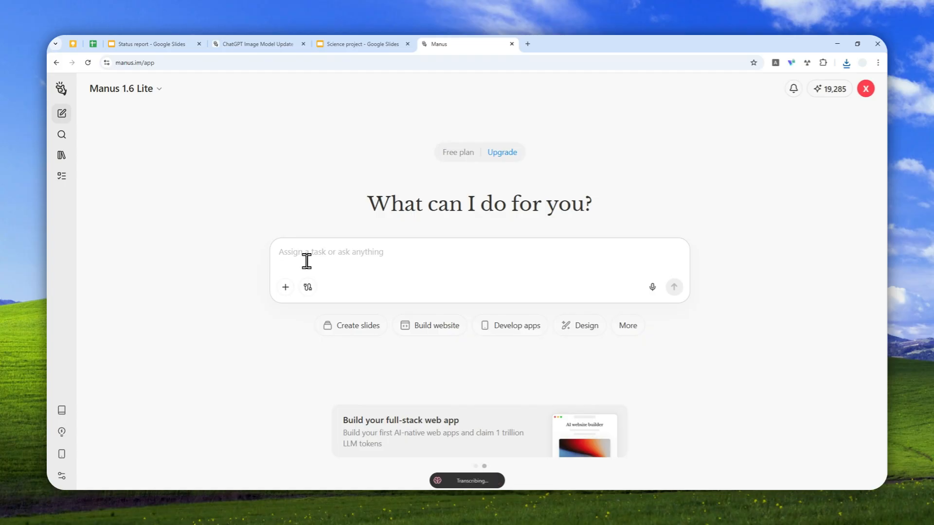
- Write the prompt "I want you to generate a simple presentation document that explains the butterfly effect." and set the task type to Slides
{"action": "type", "text": "I want you to generate a simple presentation document that explains the butterfly effect."}
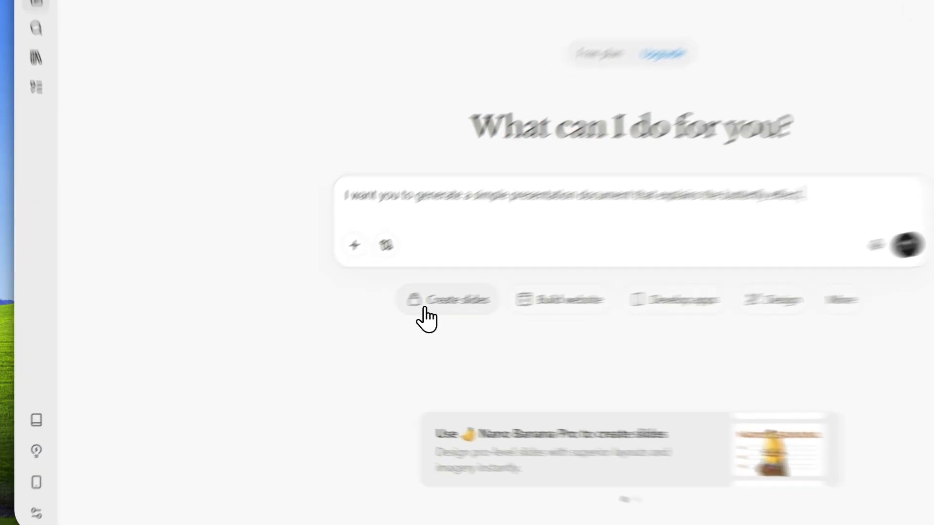
{"action": "left_click", "coordinate": [334, 328]}
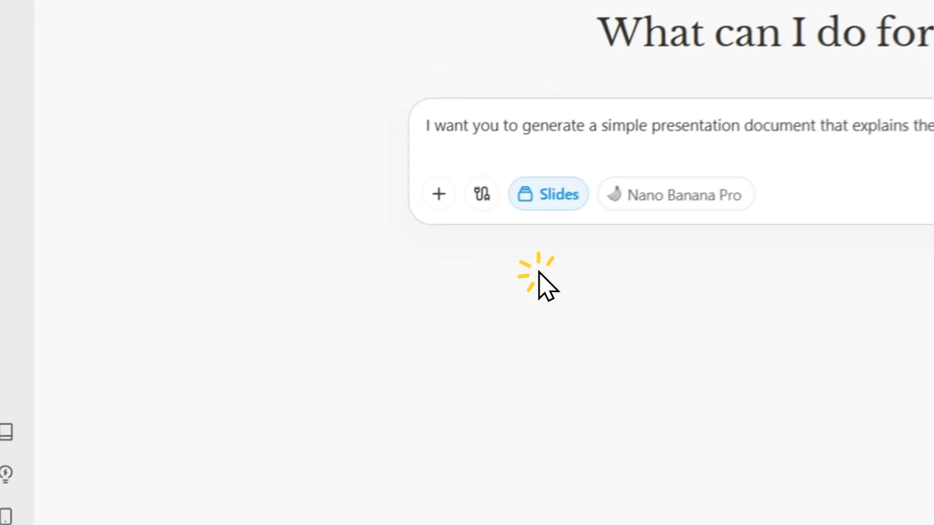
{"action": "scroll", "coordinate": [321, 253], "scroll_direction": "down", "scroll_amount": 5}
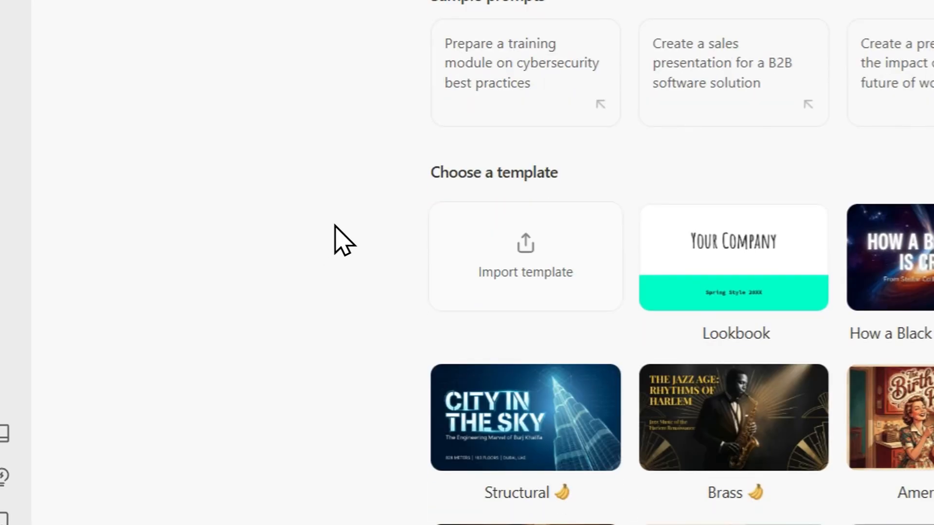
- Import the downloaded Science project.pptx as a custom slide template
{"action": "left_click", "coordinate": [579, 263]}
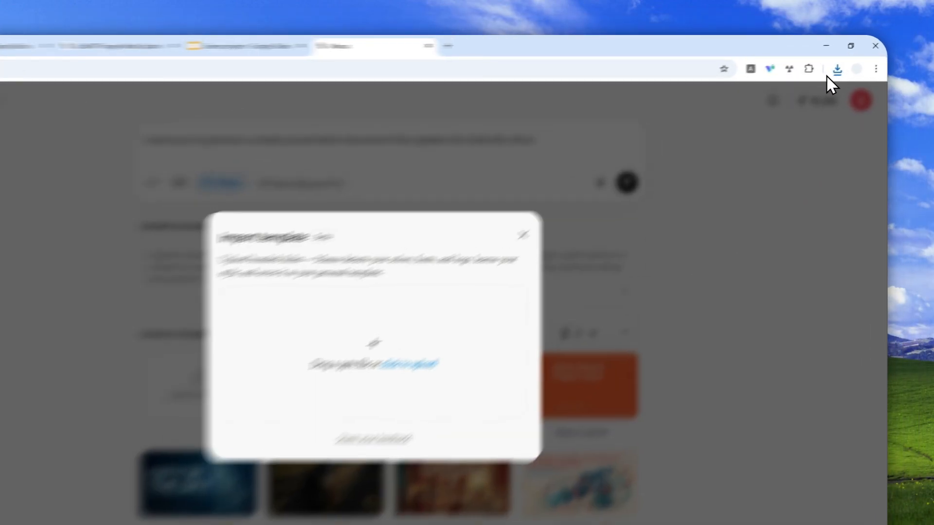
{"action": "left_click", "coordinate": [846, 63]}
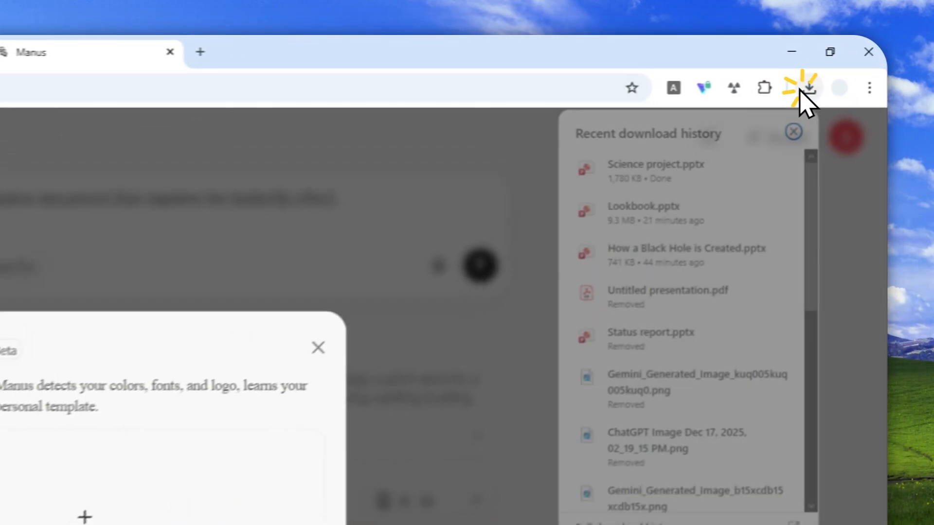
{"action": "left_click_drag", "start_coordinate": [775, 102], "coordinate": [535, 249]}
{"action": "left_click_drag", "start_coordinate": [226, 434], "coordinate": [115, 508]}
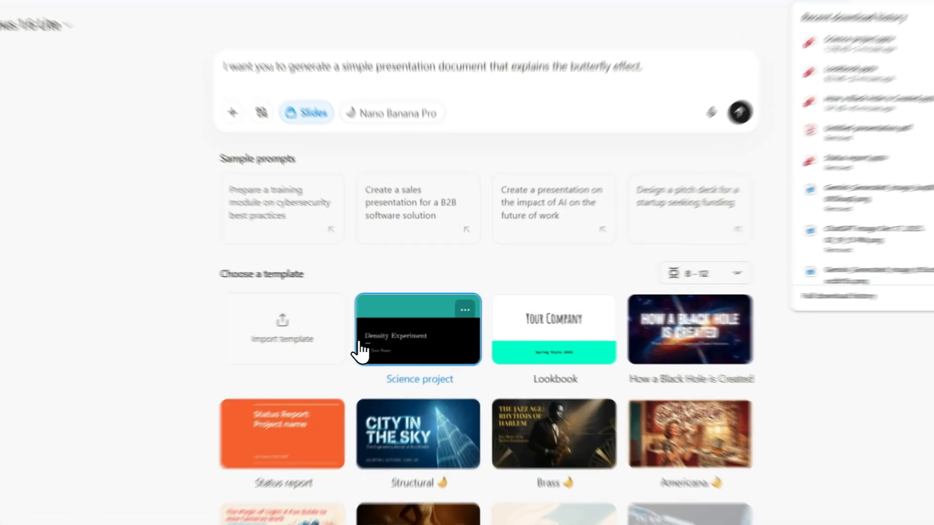
- Select the imported Science project template for the slides and submit the butterfly effect request
{"action": "left_click", "coordinate": [426, 329]}
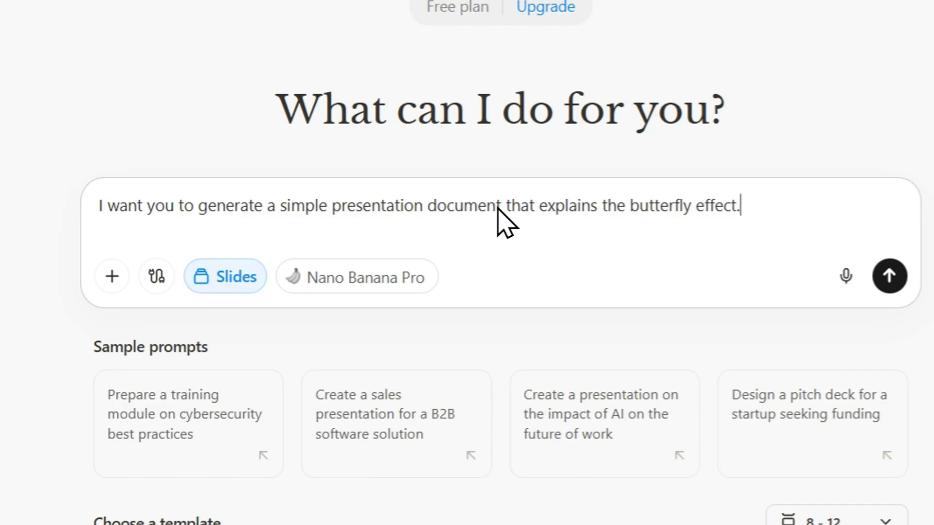
{"action": "left_click", "coordinate": [567, 287]}
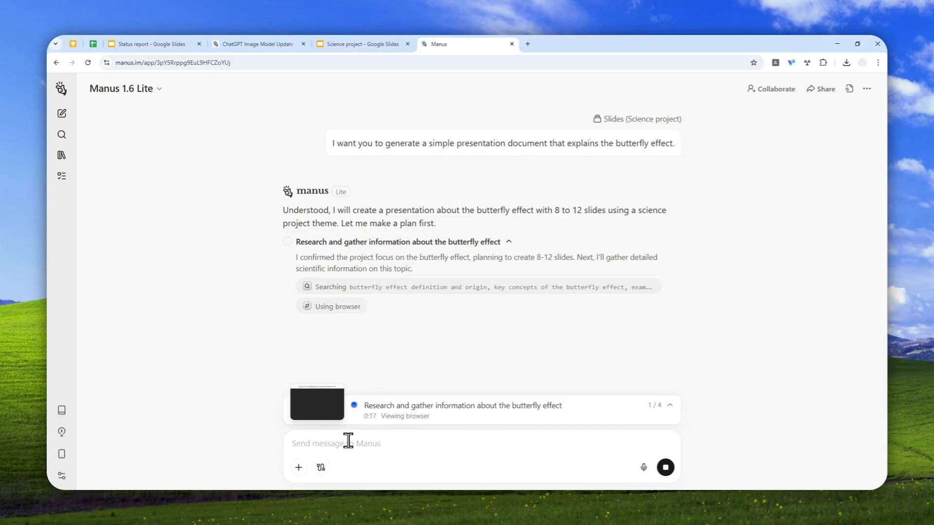
- Wait for the task to finish and open the generated presentation "The Butterfly Effect: Small Changes, Big Consequences"
{"action": "left_click", "coordinate": [336, 442]}
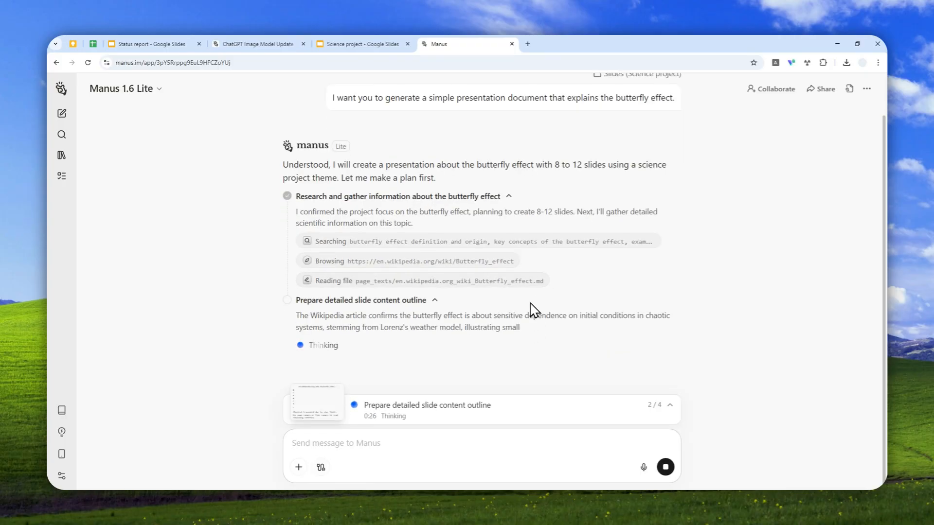
{"action": "left_click", "coordinate": [364, 474]}
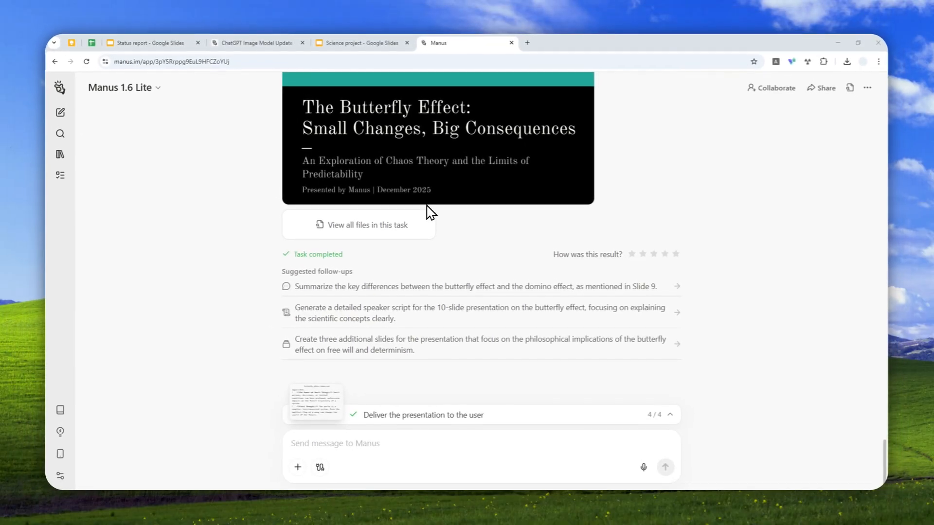
{"action": "scroll", "coordinate": [427, 229], "scroll_direction": "up", "scroll_amount": 3}
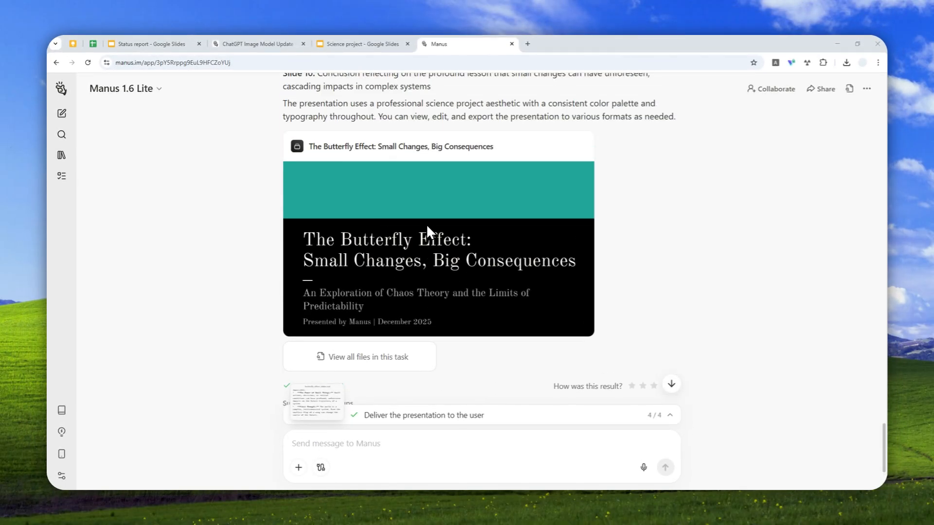
{"action": "left_click", "coordinate": [410, 260]}
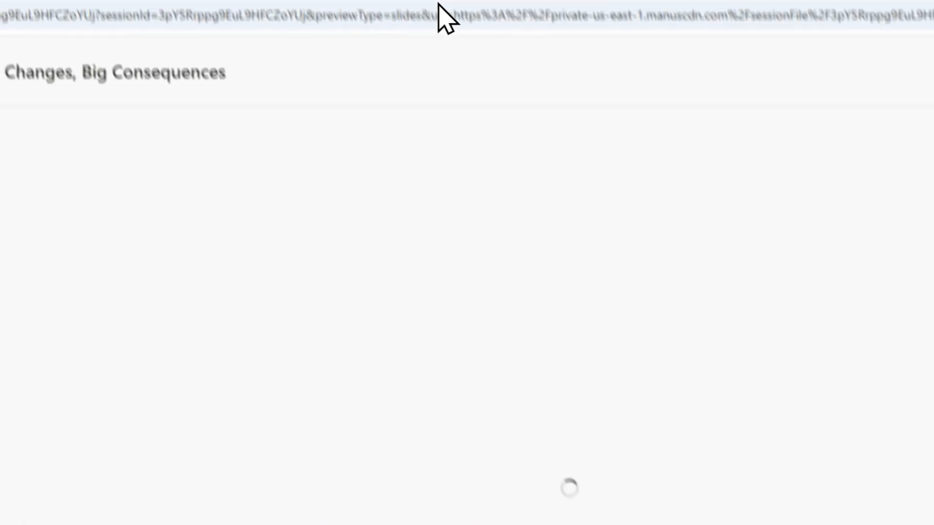
- Switch to the Science project deck in Google Slides and examine the original template's slide layouts one by one, starting from slide 1
{"action": "left_click", "coordinate": [493, 46]}
{"action": "left_click", "coordinate": [115, 291]}
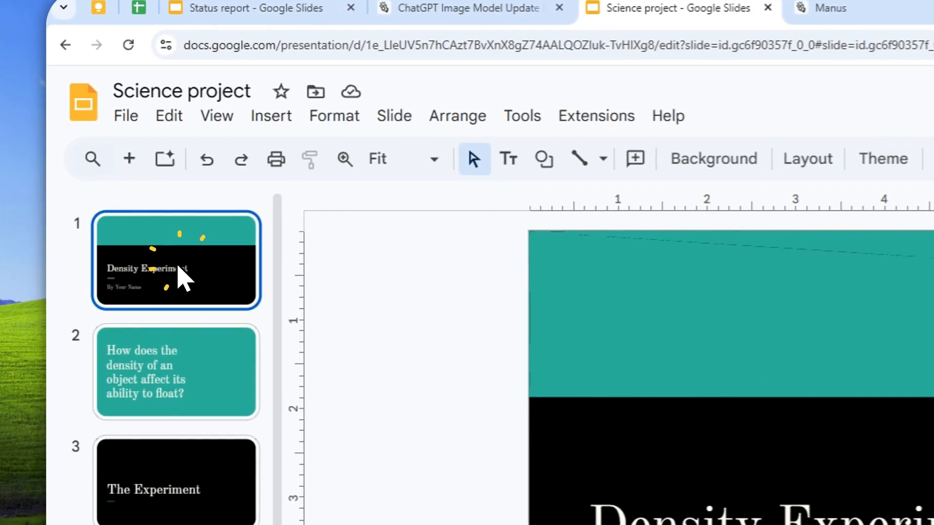
{"action": "key", "text": "Down"}
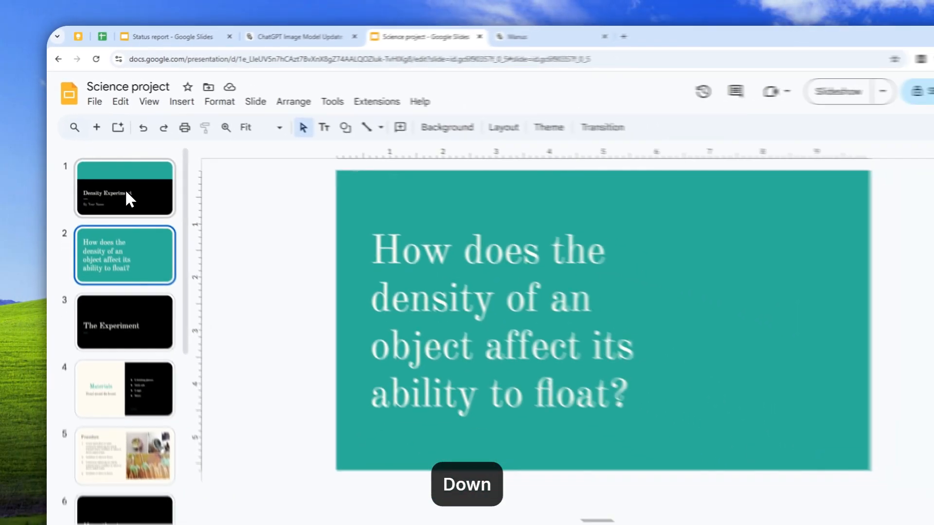
{"action": "key", "text": "Down"}
{"action": "key", "text": "Down"}
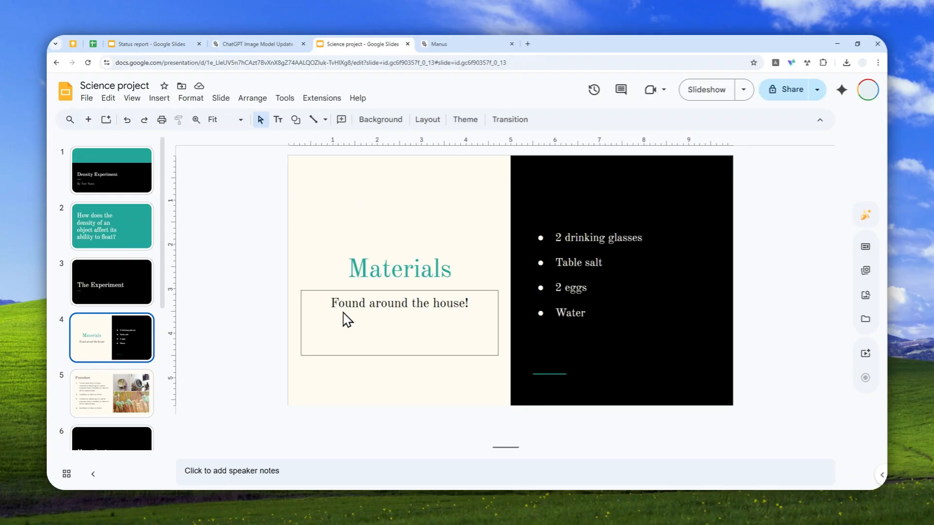
{"action": "key", "text": "Down"}
{"action": "key", "text": "Down"}
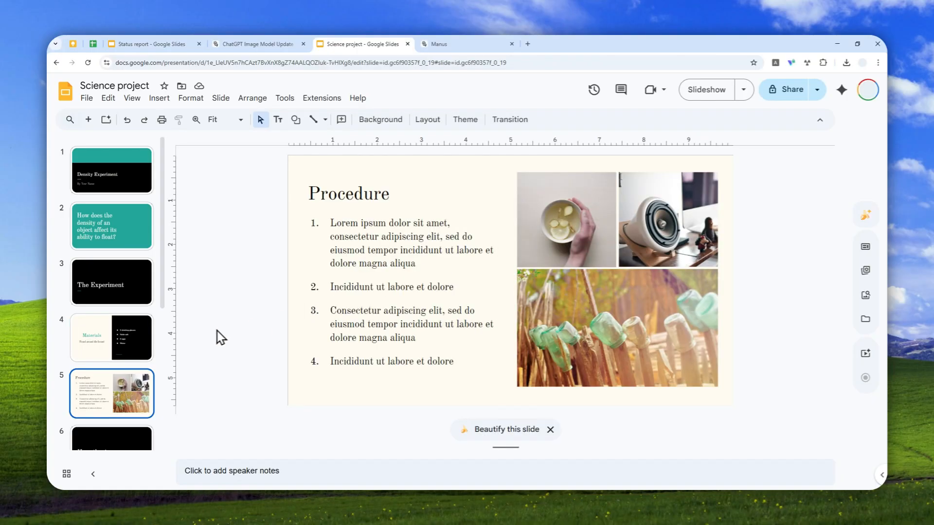
{"action": "key", "text": "Down"}
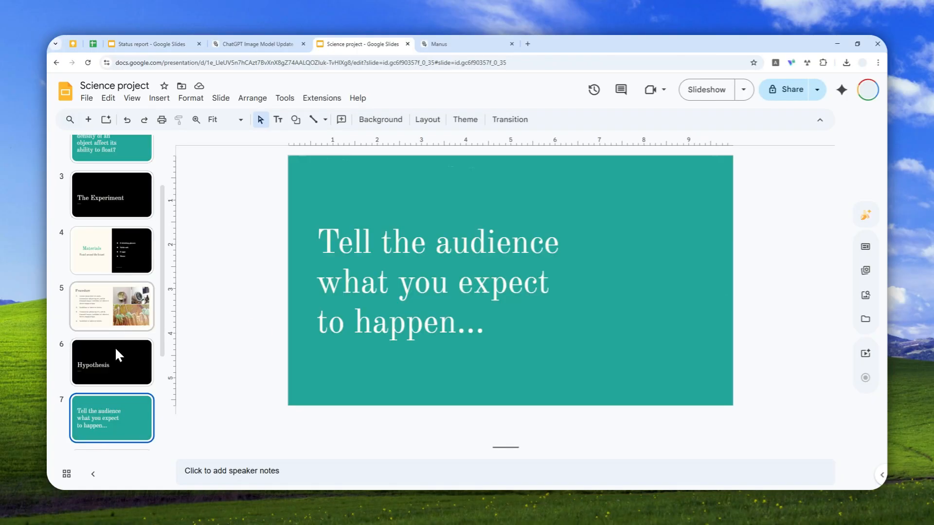
{"action": "key", "text": "Down"}
{"action": "key", "text": "Down"}
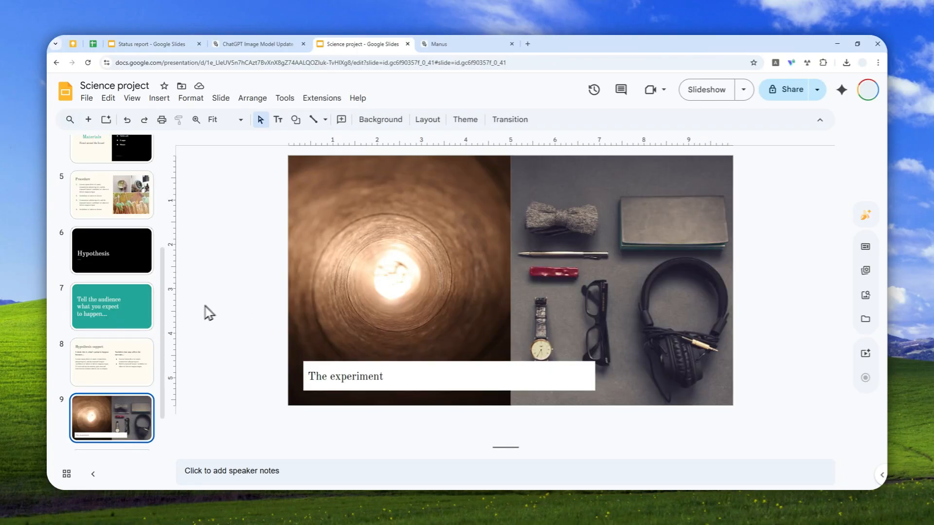
{"action": "key", "text": "Down"}
- Return to the generated deck in Manus and review slides 1 to 4 against the original template design
{"action": "left_click", "coordinate": [467, 44]}
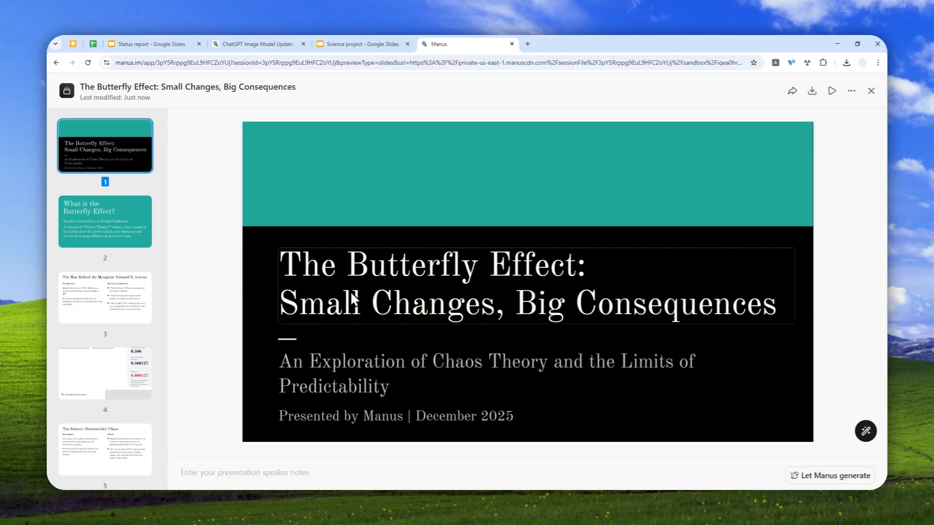
{"action": "scroll", "coordinate": [356, 249], "scroll_direction": "down", "scroll_amount": 1}
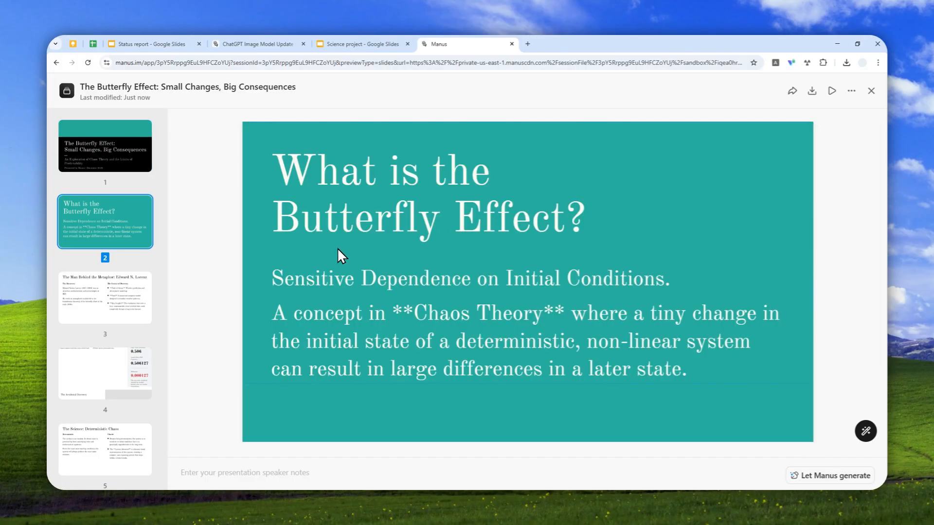
{"action": "scroll", "coordinate": [337, 248], "scroll_direction": "down", "scroll_amount": 1}
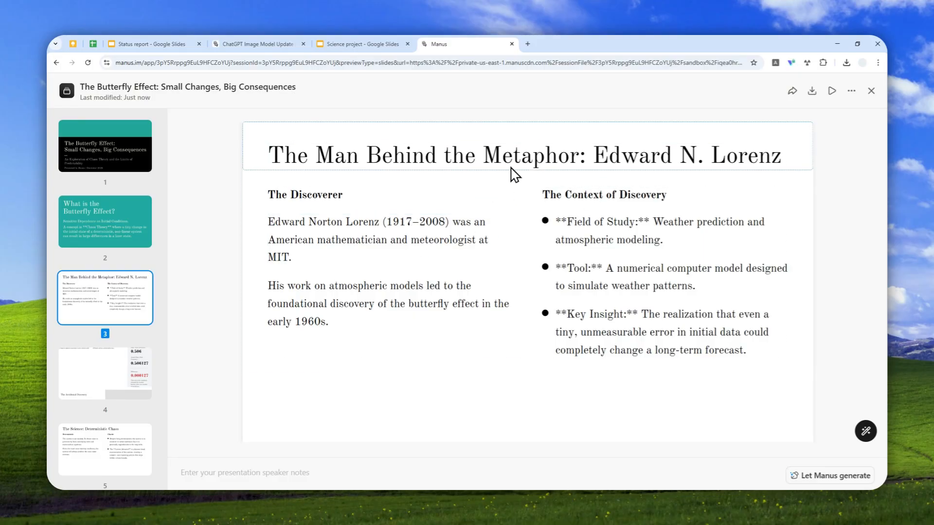
{"action": "scroll", "coordinate": [407, 235], "scroll_direction": "down", "scroll_amount": 1}
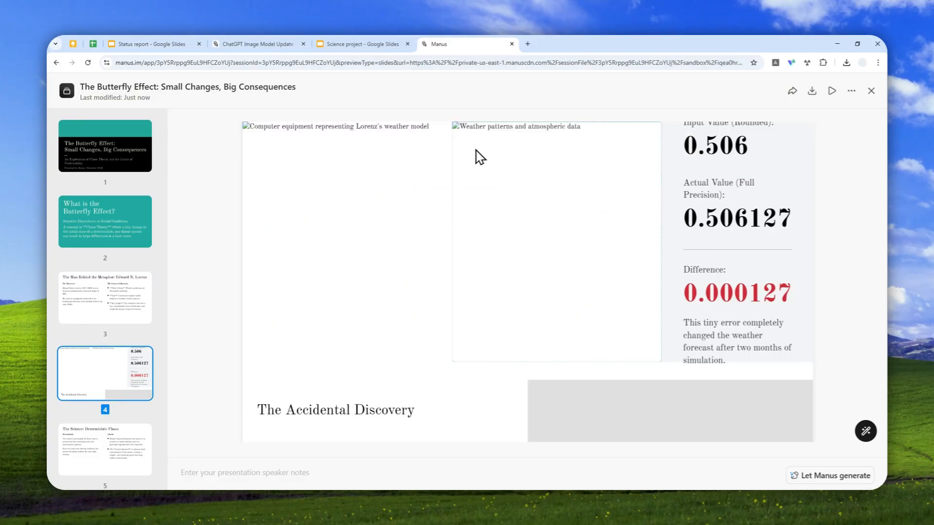
- Inspect the two image placeholders on slide 4, "The Accidental Discovery", and check the deck's available export formats
{"action": "left_click", "coordinate": [249, 135]}
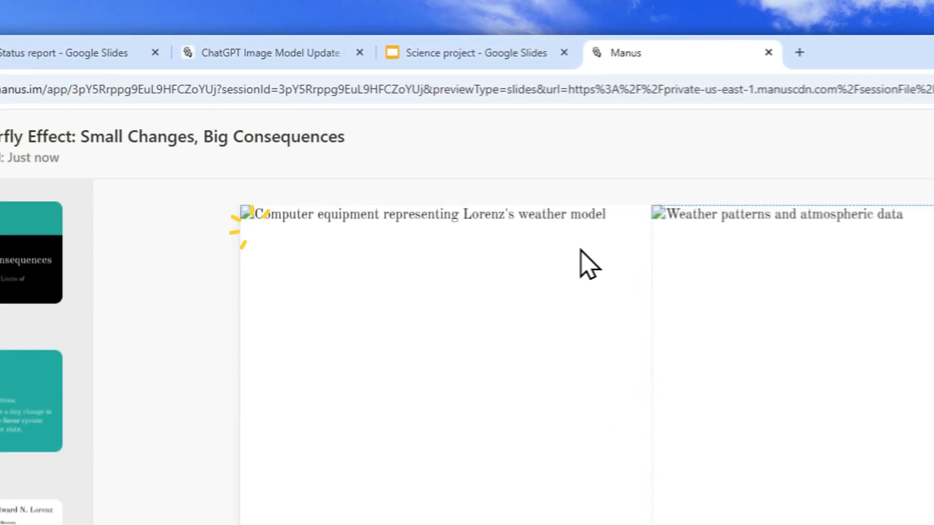
{"action": "left_click", "coordinate": [507, 136]}
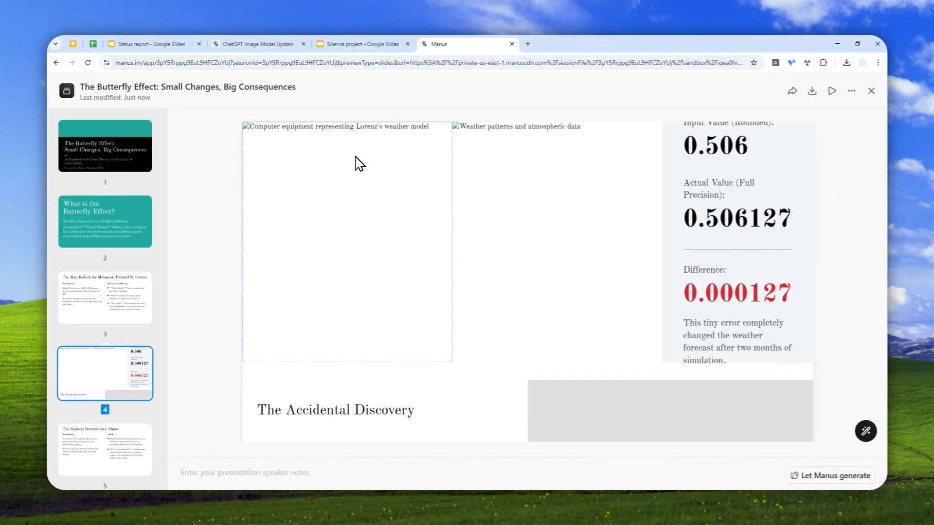
{"action": "left_click", "coordinate": [396, 201]}
{"action": "left_click", "coordinate": [506, 214]}
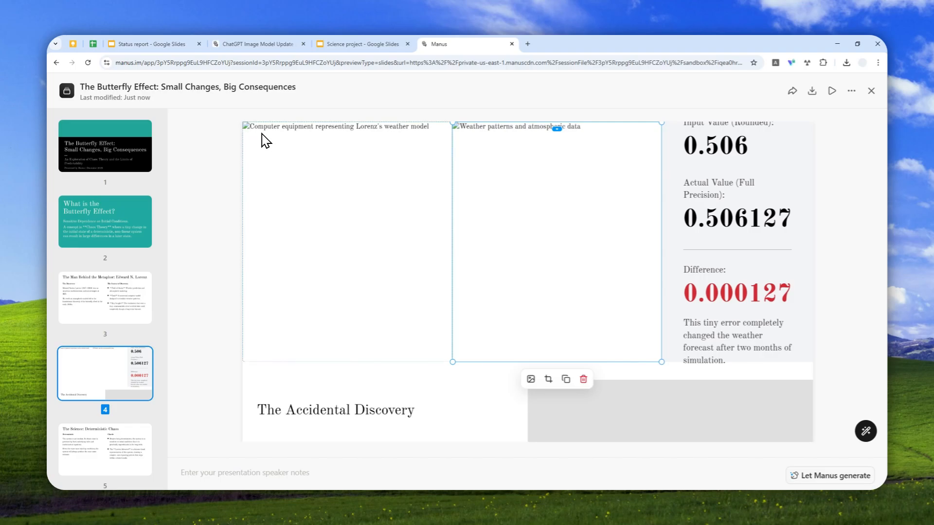
{"action": "left_click", "coordinate": [266, 141]}
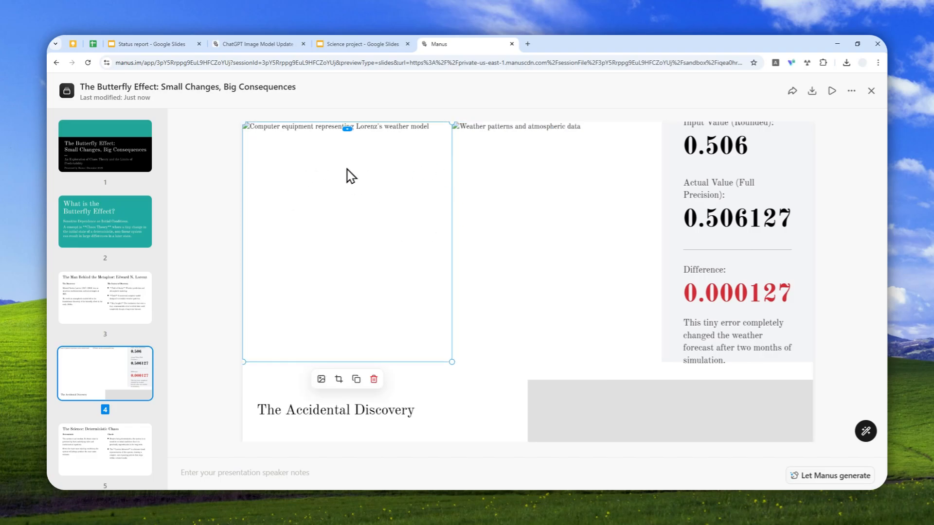
{"action": "left_click", "coordinate": [812, 90]}
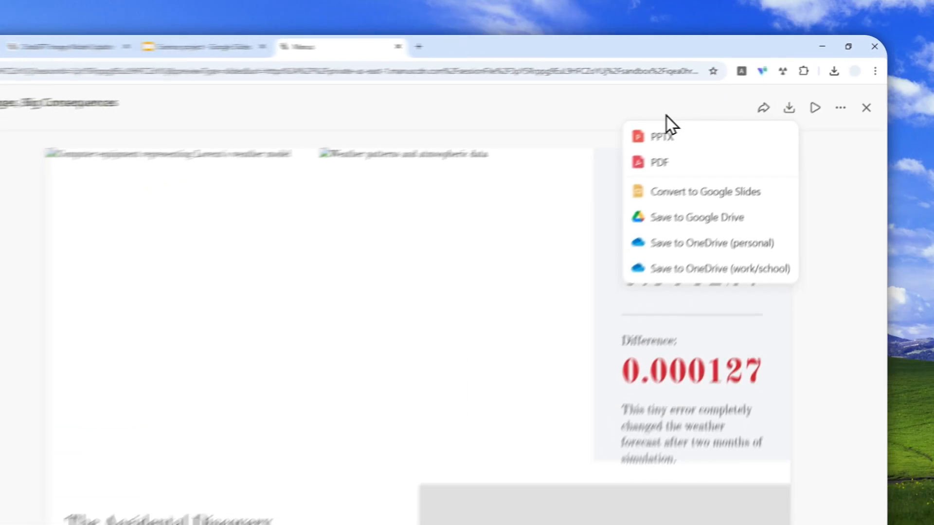
{"action": "left_click", "coordinate": [428, 163]}
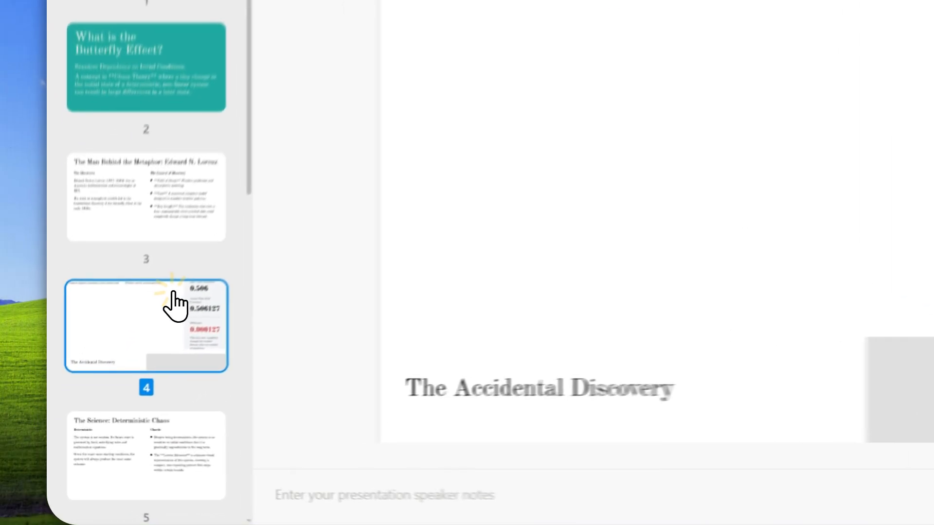
- Review the rest of the generated deck from slide 4 to slide 10, checking layouts, text and image placeholders
{"action": "left_click", "coordinate": [116, 362]}
{"action": "key", "text": "Down"}
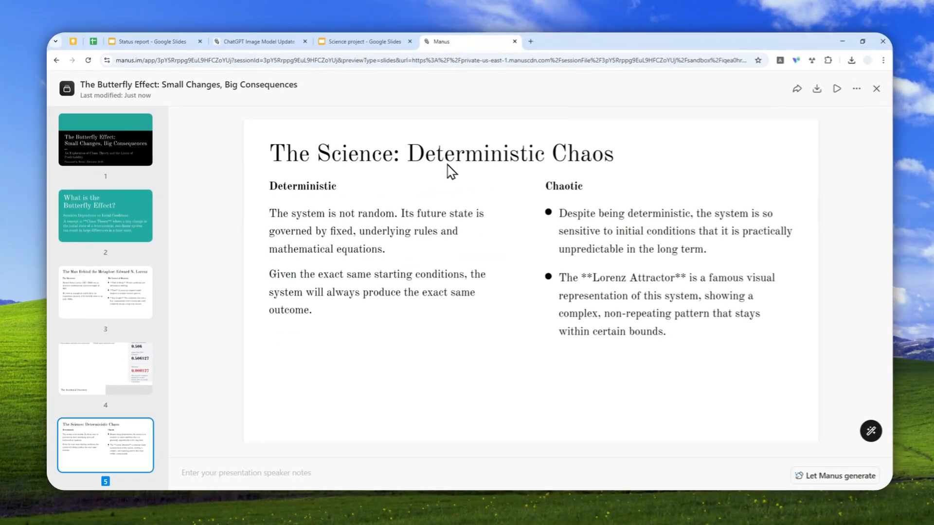
{"action": "key", "text": "Down"}
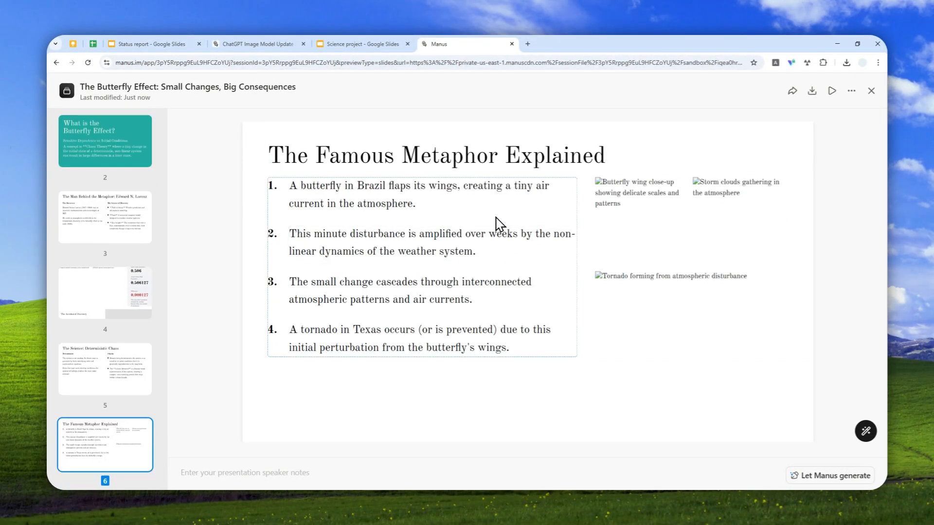
{"action": "key", "text": "Down"}
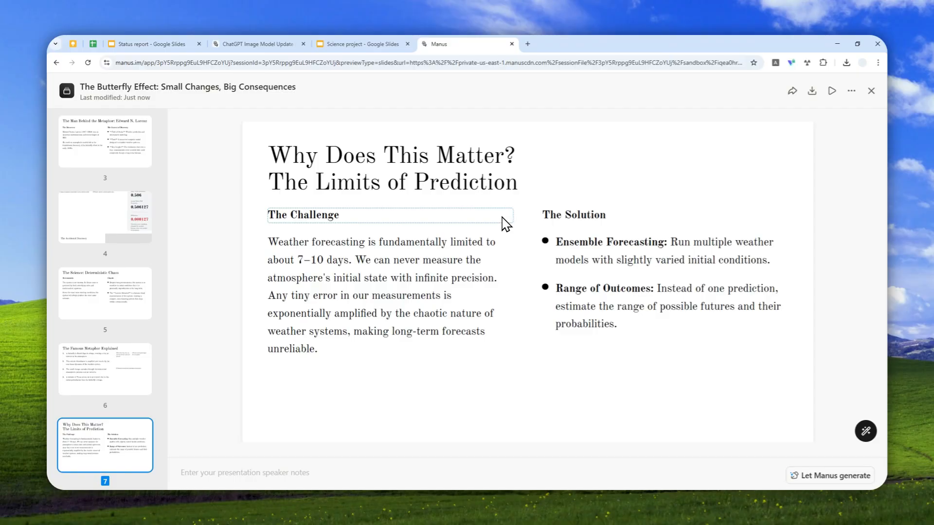
{"action": "key", "text": "Up"}
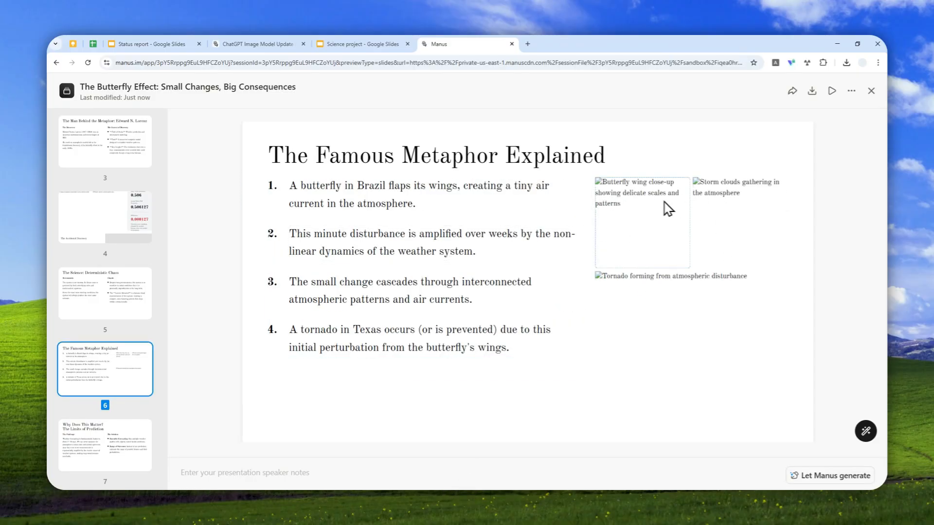
{"action": "key", "text": "Down"}
{"action": "key", "text": "Down"}
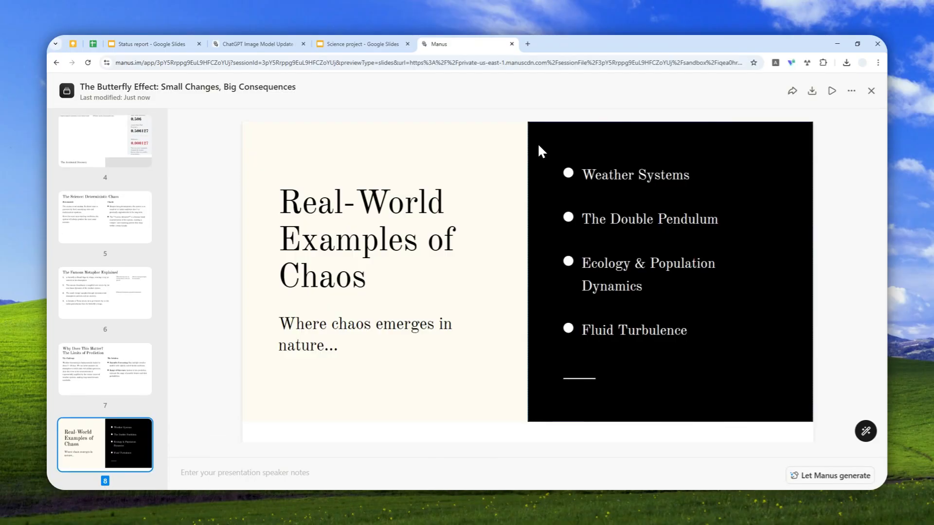
{"action": "key", "text": "Down"}
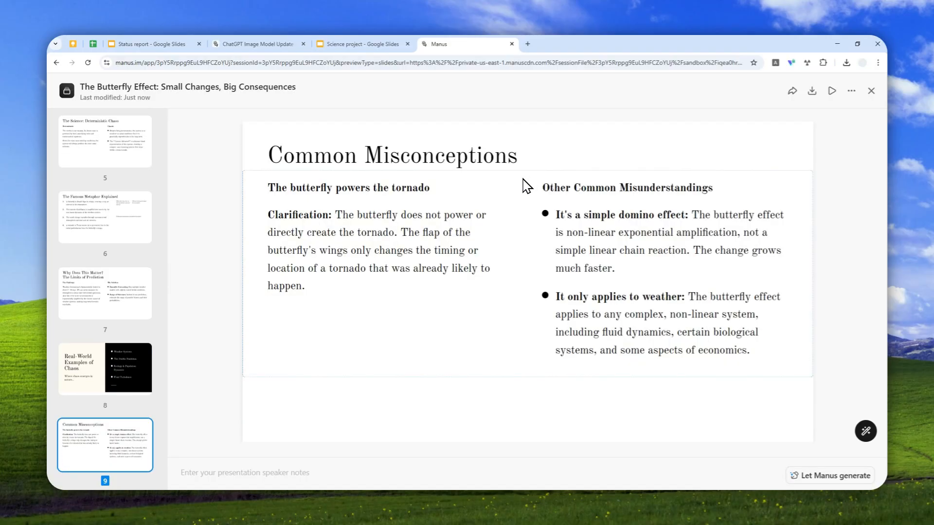
{"action": "key", "text": "Down"}
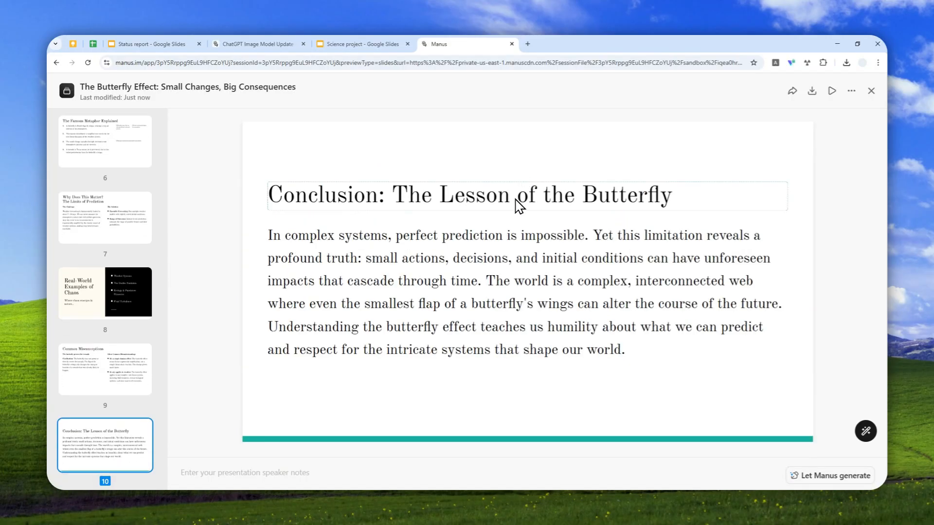
- Review the generated deck backward from slide 10 to the title slide, rechecking each layout, and close the presentation preview
{"action": "key", "text": "Up"}
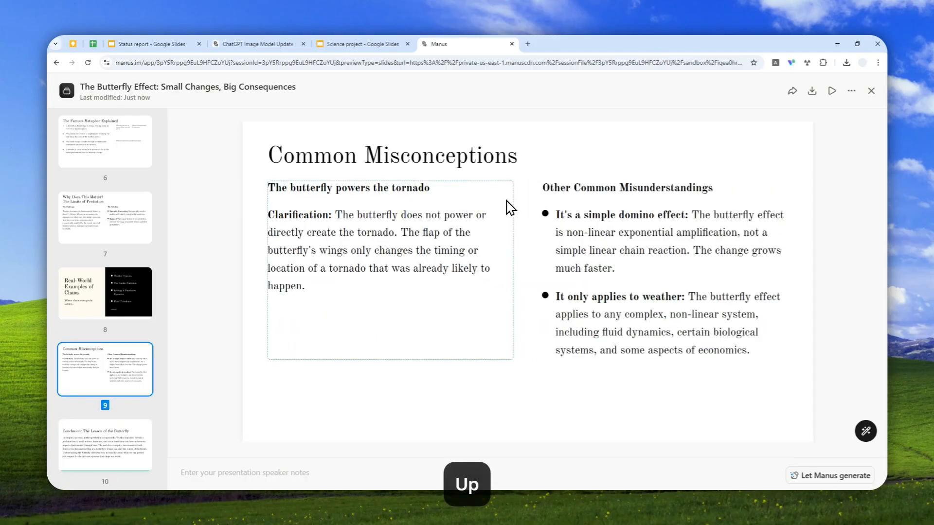
{"action": "key", "text": "Up"}
{"action": "key", "text": "Up"}
{"action": "key", "text": "Down"}
{"action": "key", "text": "Down"}
{"action": "key", "text": "Up"}
{"action": "key", "text": "Up"}
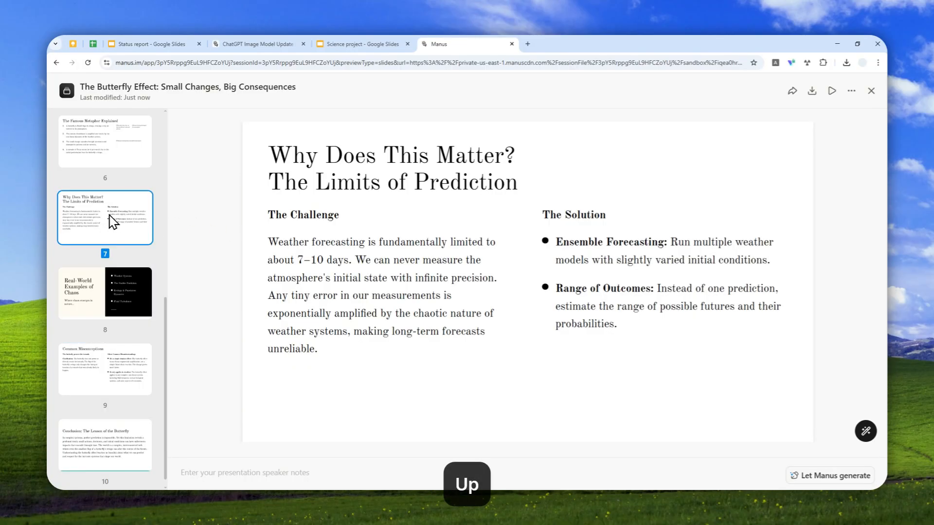
{"action": "key", "text": "Up"}
{"action": "key", "text": "Up"}
{"action": "key", "text": "Up"}
{"action": "key", "text": "Up"}
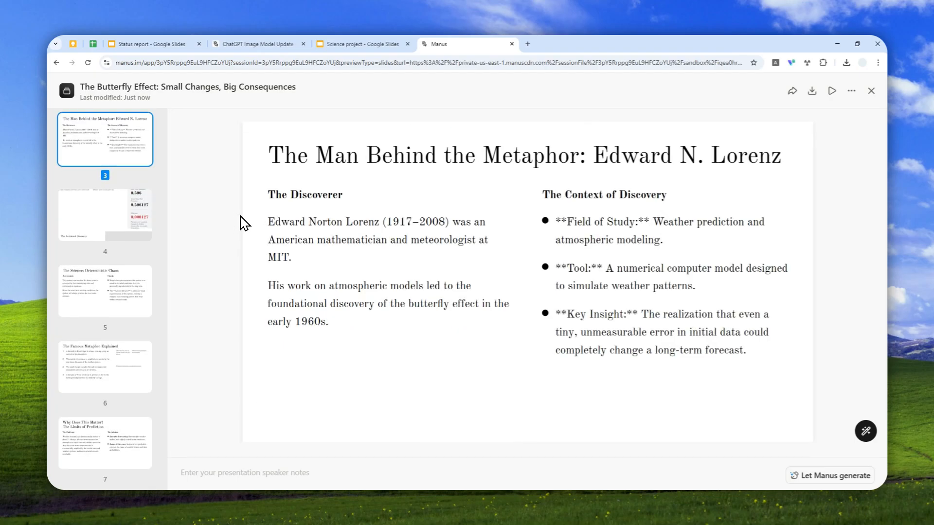
{"action": "key", "text": "Up"}
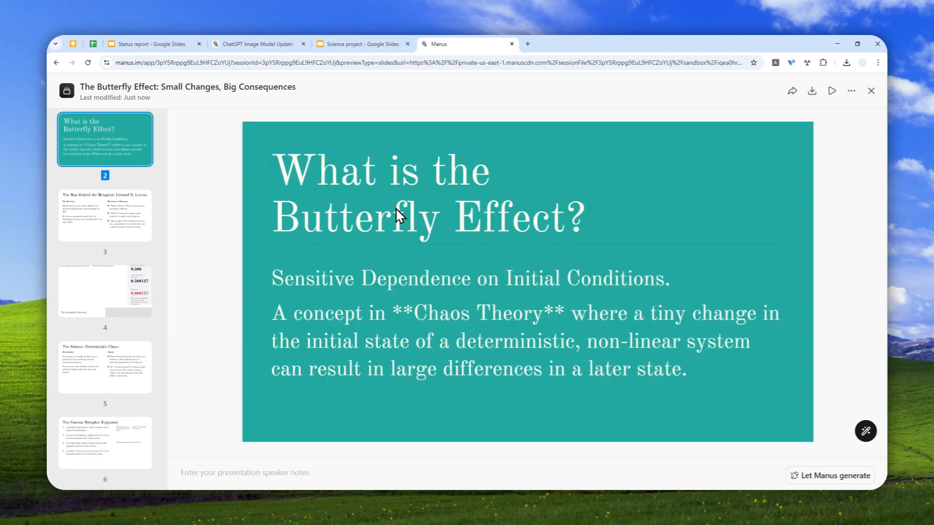
{"action": "key", "text": "Up"}
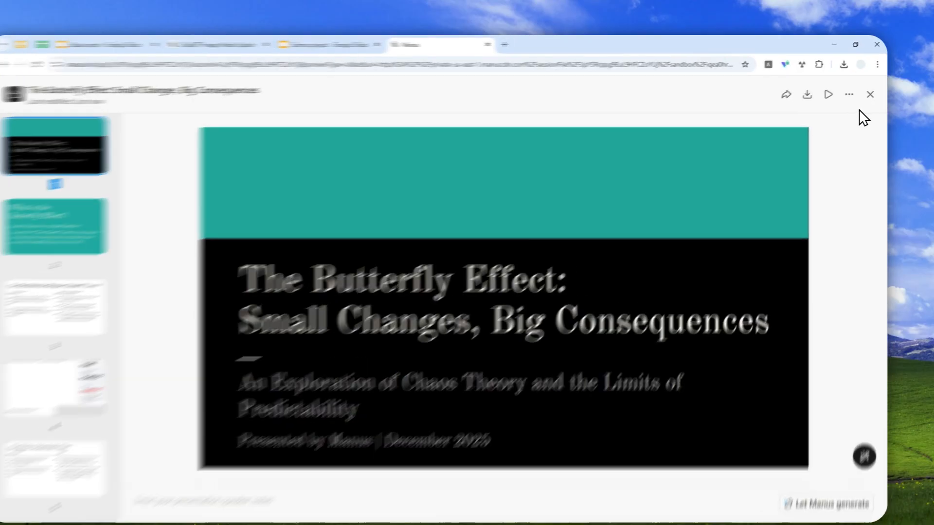
{"action": "left_click", "coordinate": [871, 91]}
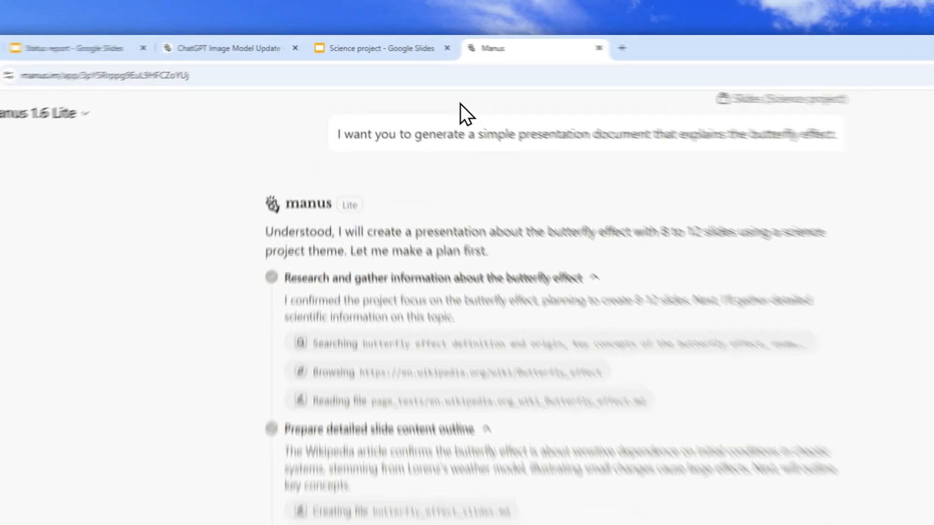
- Switch to the Science project deck in Google Slides and review the template's layouts backward from slide 10 to slide 2
{"action": "left_click", "coordinate": [372, 43]}
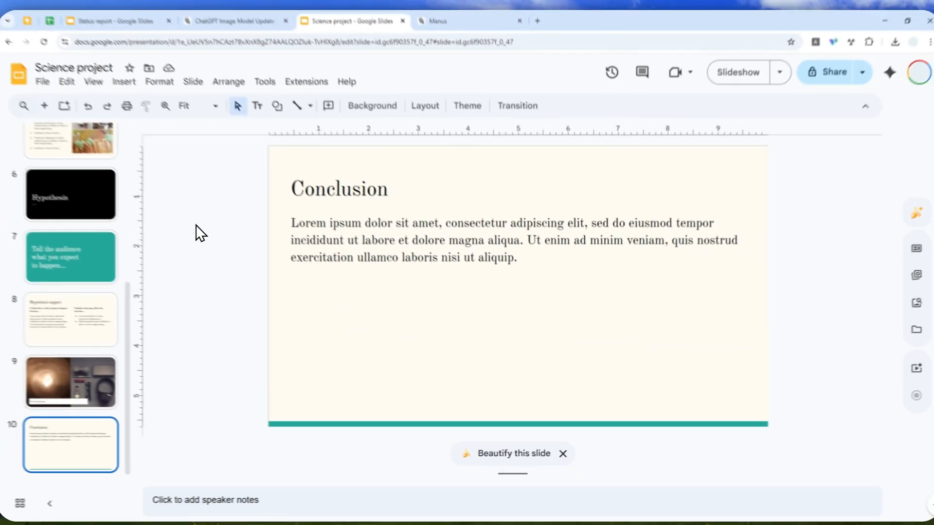
{"action": "key", "text": "Up"}
{"action": "key", "text": "Up"}
{"action": "key", "text": "Up"}
{"action": "key", "text": "Up"}
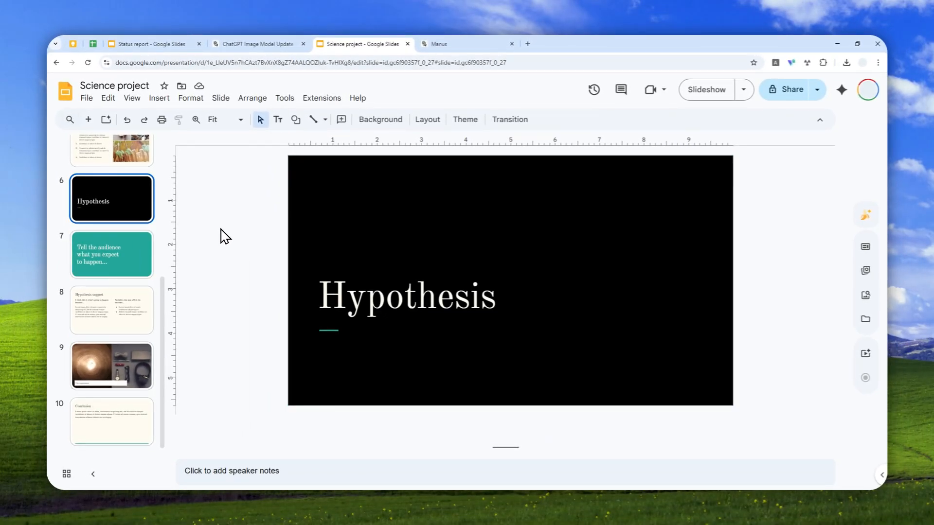
{"action": "key", "text": "Up"}
{"action": "key", "text": "Up"}
{"action": "key", "text": "Up"}
{"action": "key", "text": "Up"}
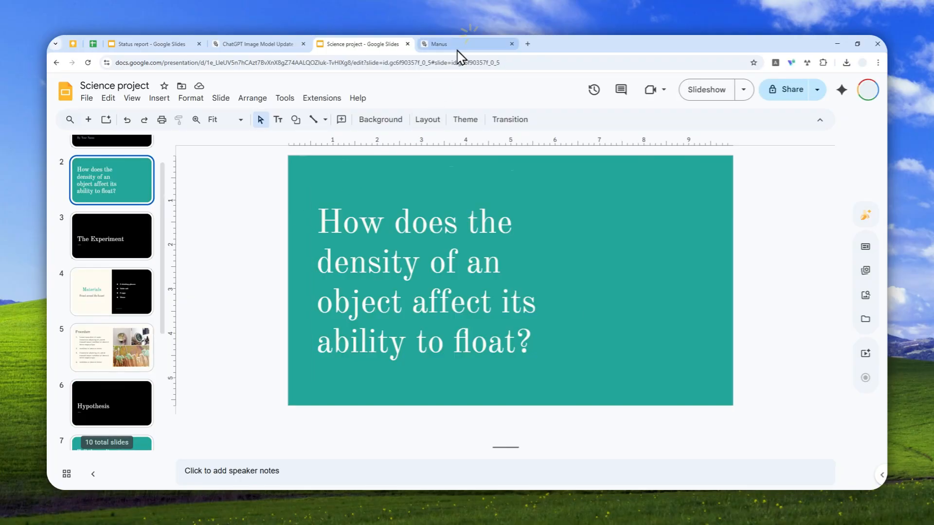
- Return to Manus and start a new, empty task
{"action": "left_click", "coordinate": [469, 44]}
{"action": "scroll", "coordinate": [305, 214], "scroll_direction": "up", "scroll_amount": 2}
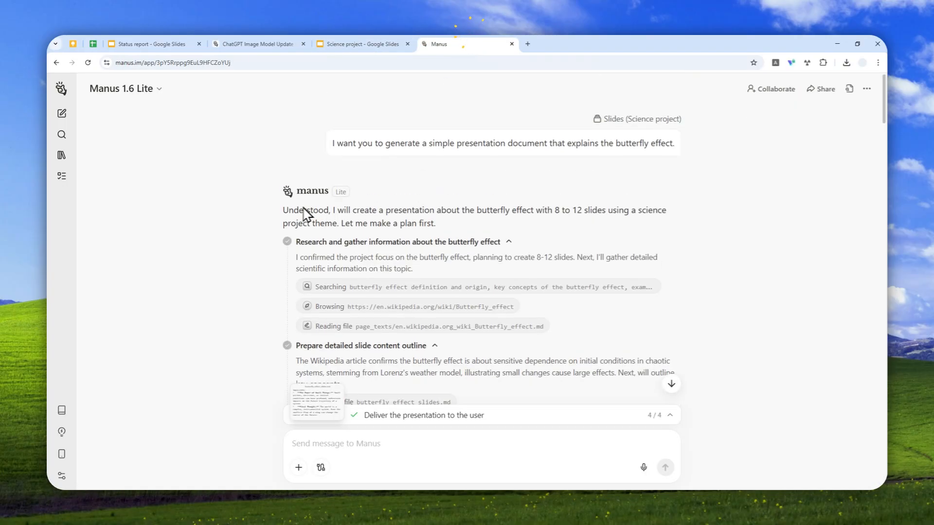
{"action": "left_click", "coordinate": [61, 88]}
{"action": "left_click", "coordinate": [250, 91]}
{"action": "left_click", "coordinate": [248, 91]}
{"action": "left_click", "coordinate": [91, 113]}
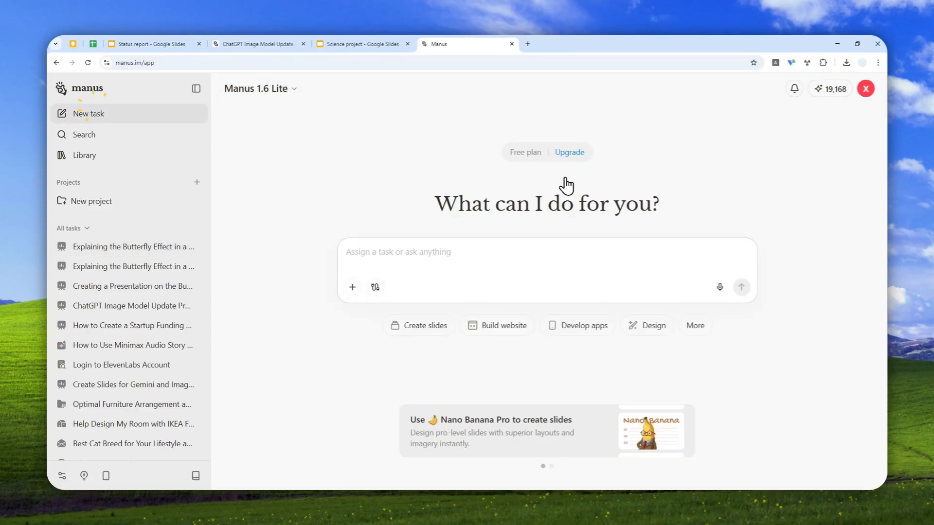